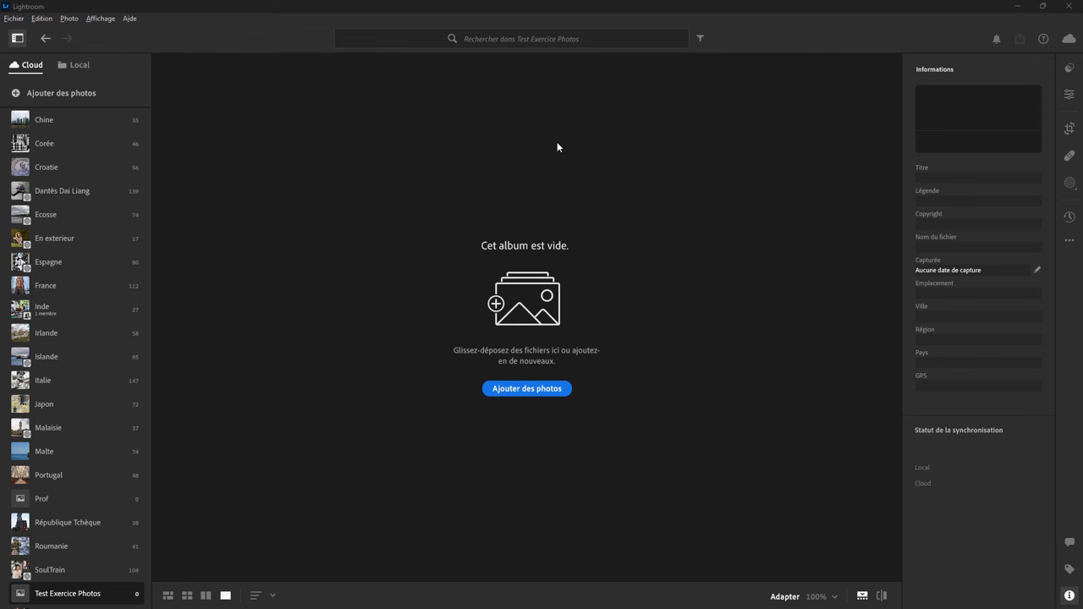
# Choose DSC06884.ARW from the file suggestions for import into the Test Exercice Photos album
pyautogui.click(525, 389)
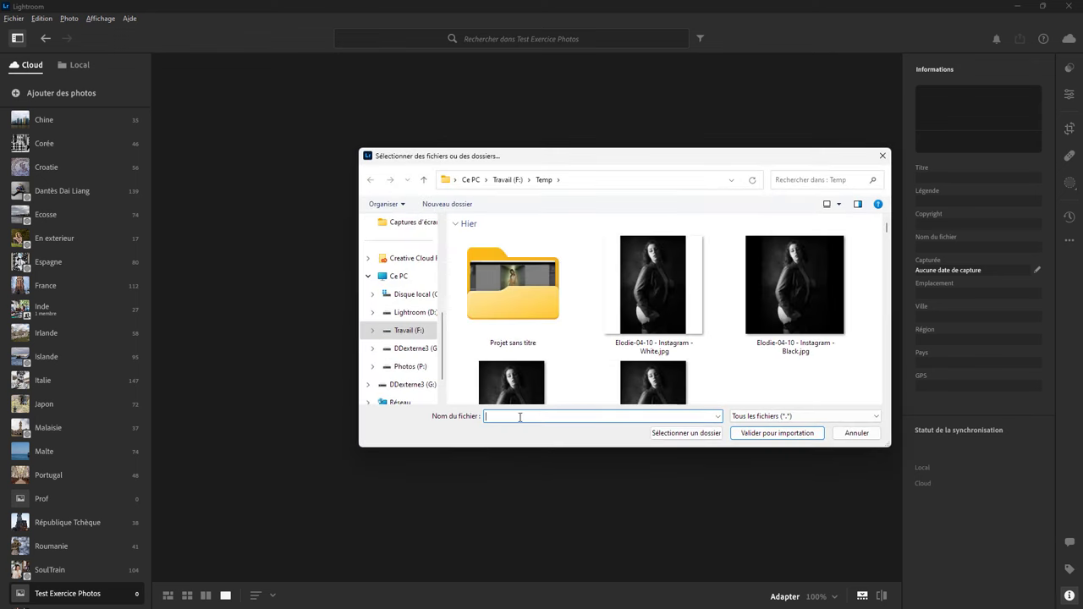
pyautogui.write('dsc')
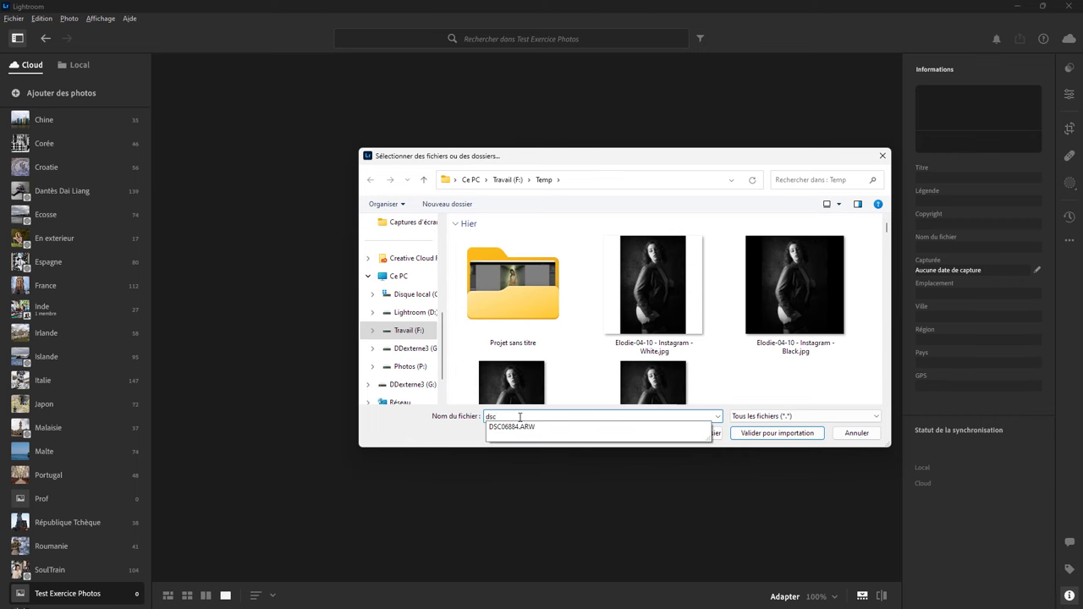
pyautogui.click(515, 430)
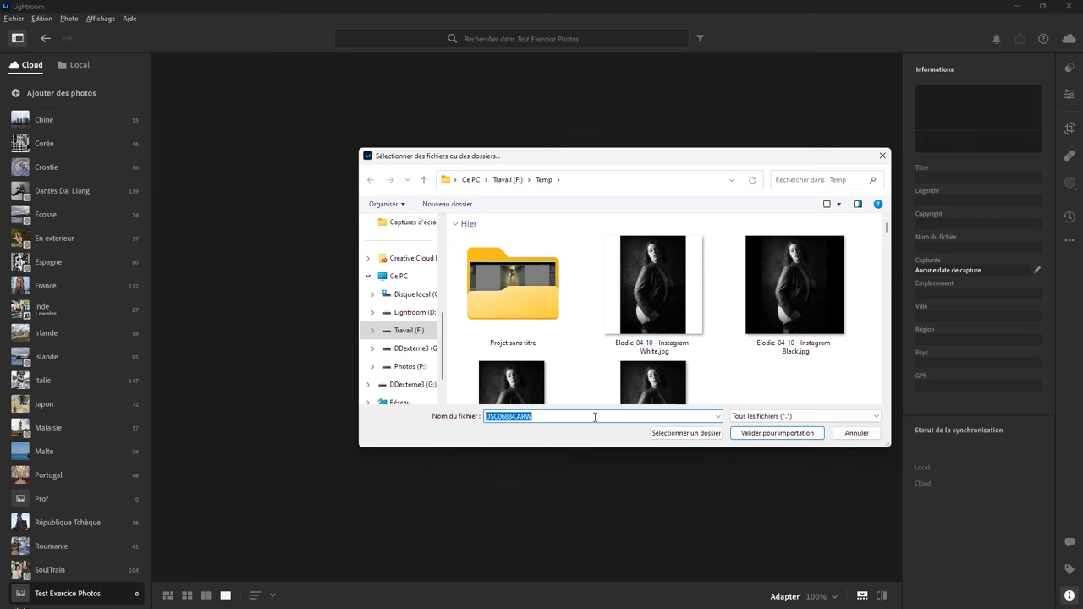
pyautogui.click(776, 435)
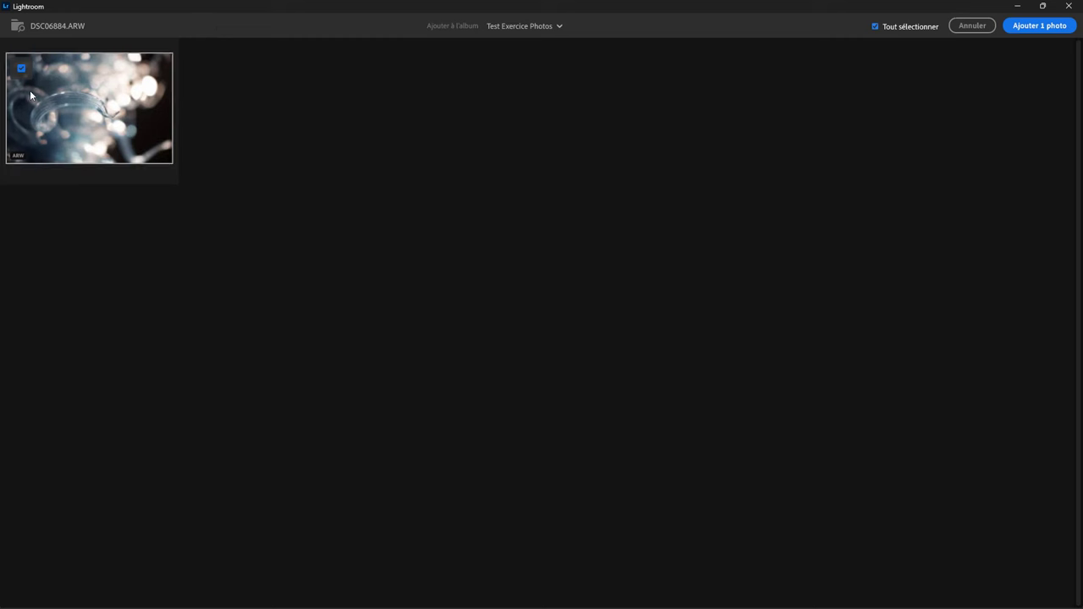
# Add DSC06884.ARW to the Test Exercice Photos album and show the photo filters
pyautogui.click(1042, 28)
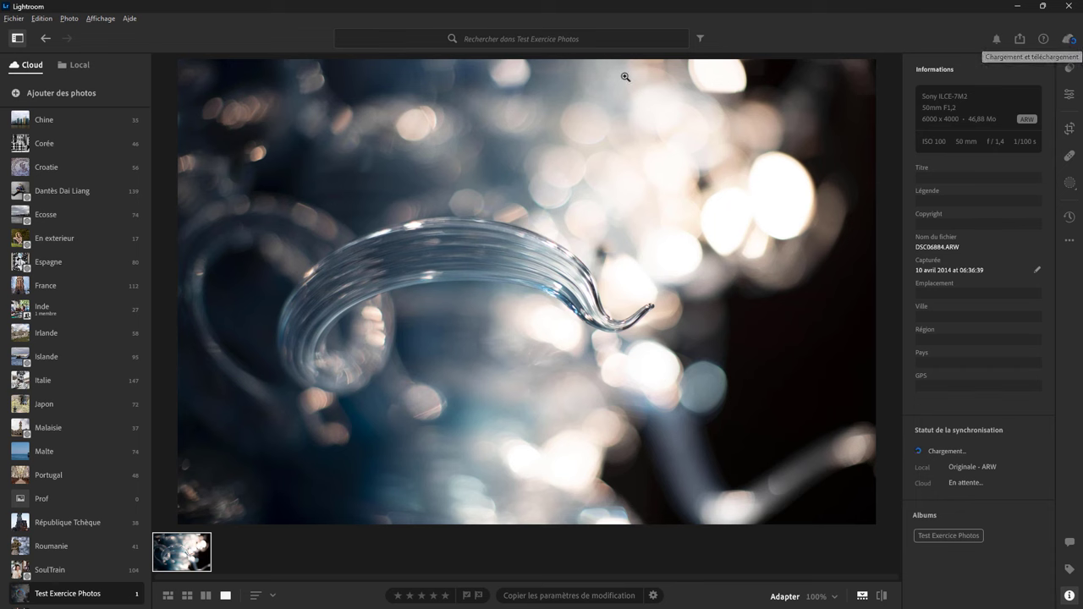
pyautogui.click(700, 38)
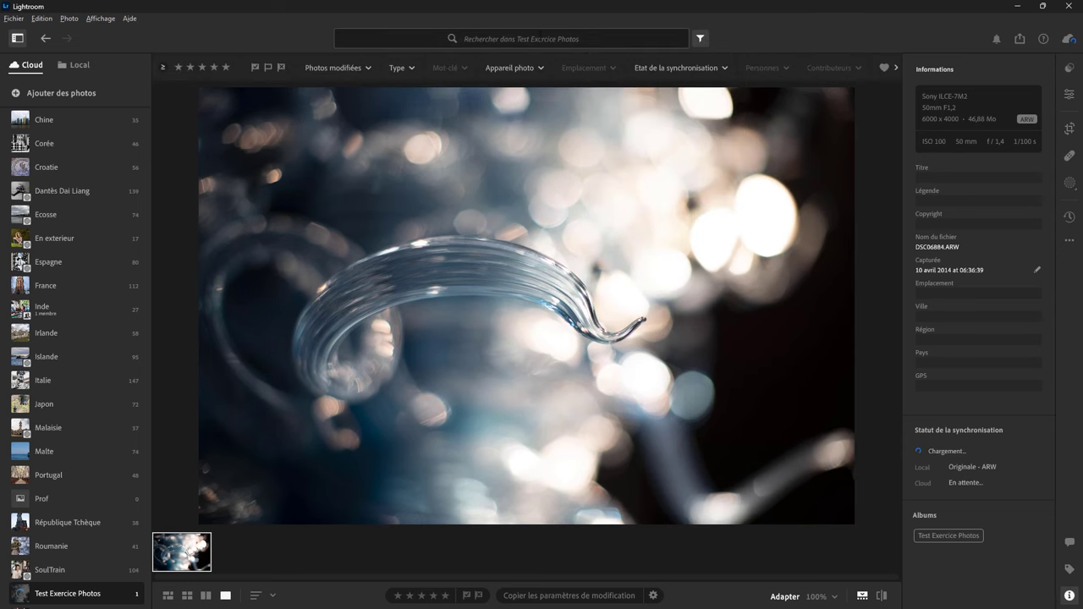
# Filter by Synchronisation sync status to check the photo, then clear all search filters
pyautogui.click(695, 70)
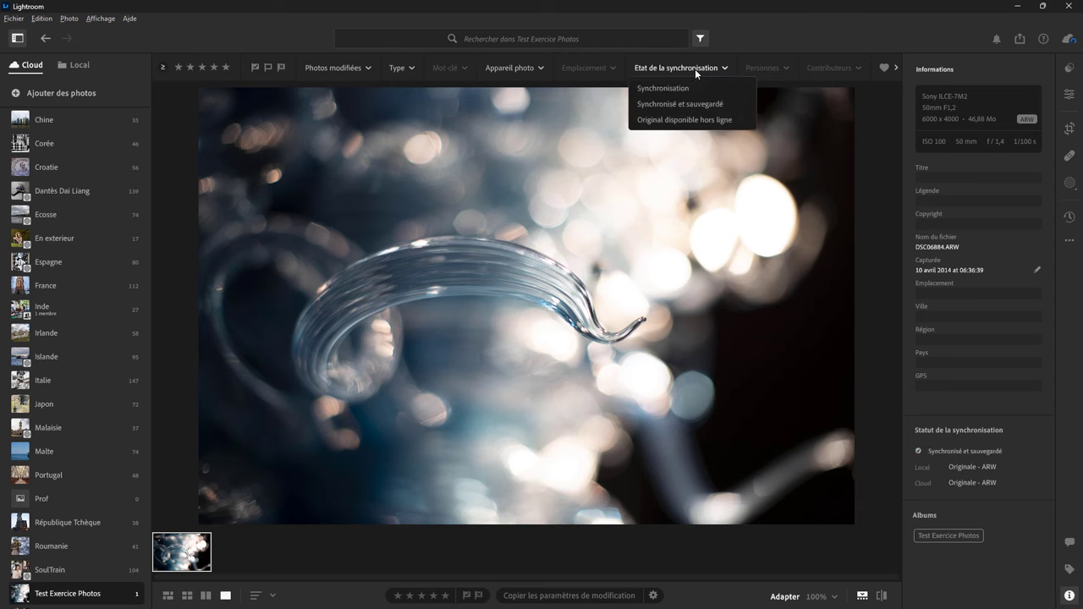
pyautogui.click(686, 88)
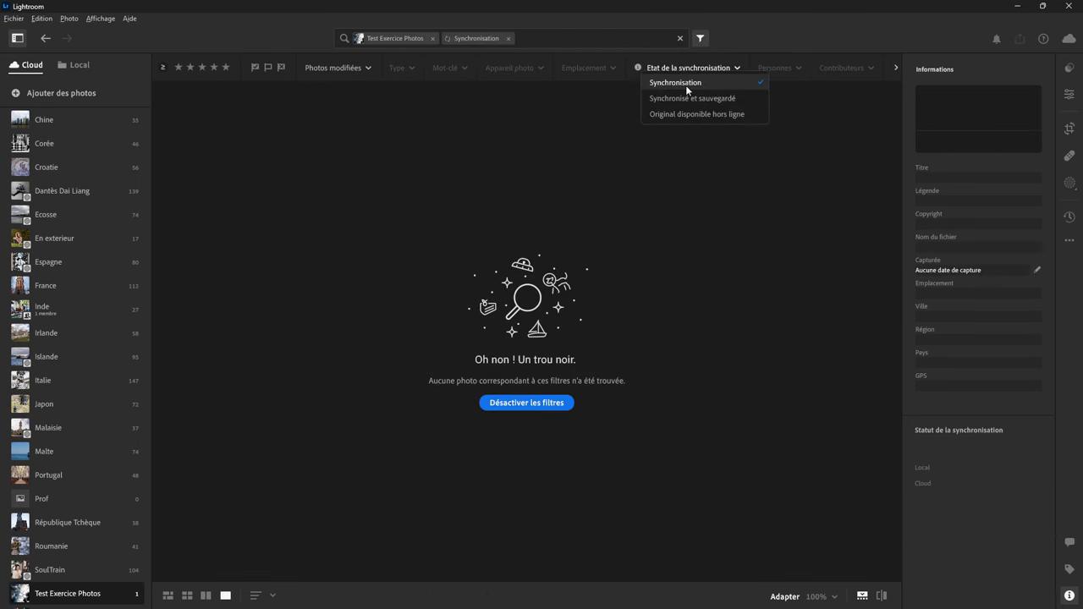
pyautogui.click(398, 40)
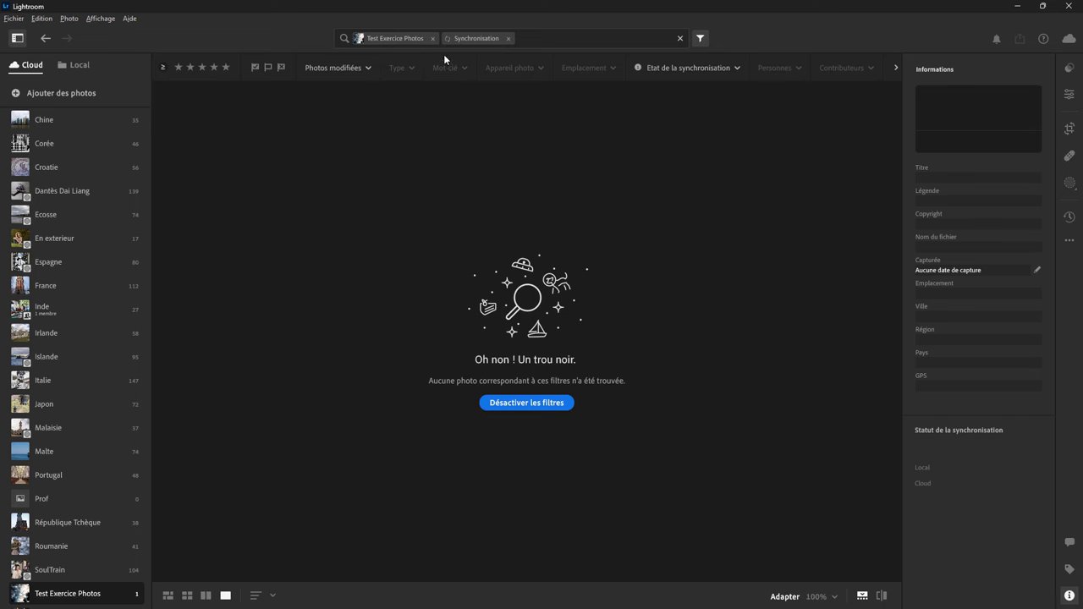
pyautogui.click(508, 38)
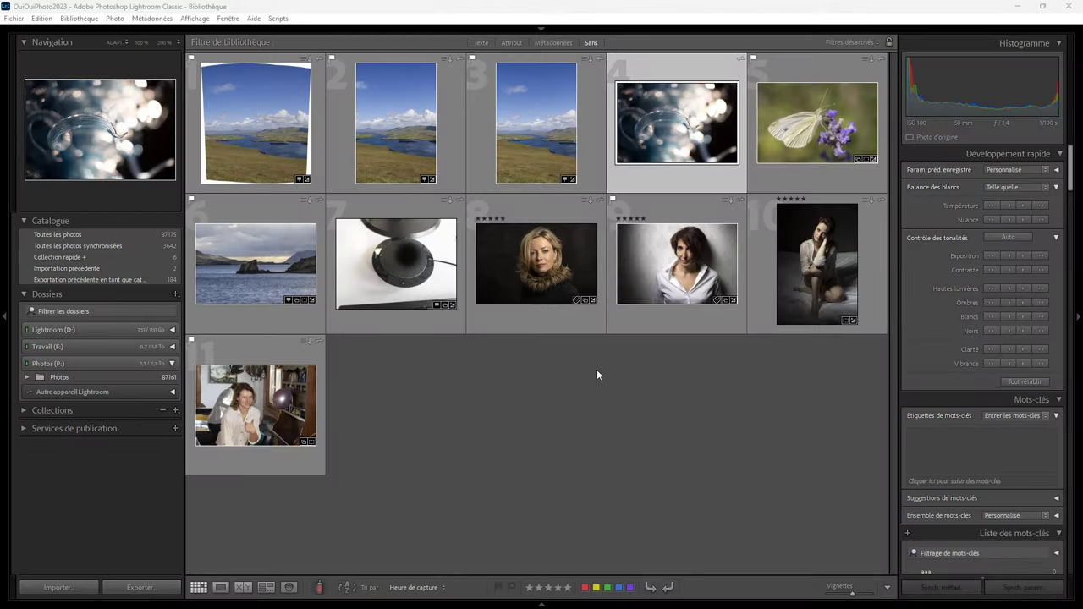
# Open the Test Exercice Photos collection under Collections > A partir de Lightroom
pyautogui.click(25, 409)
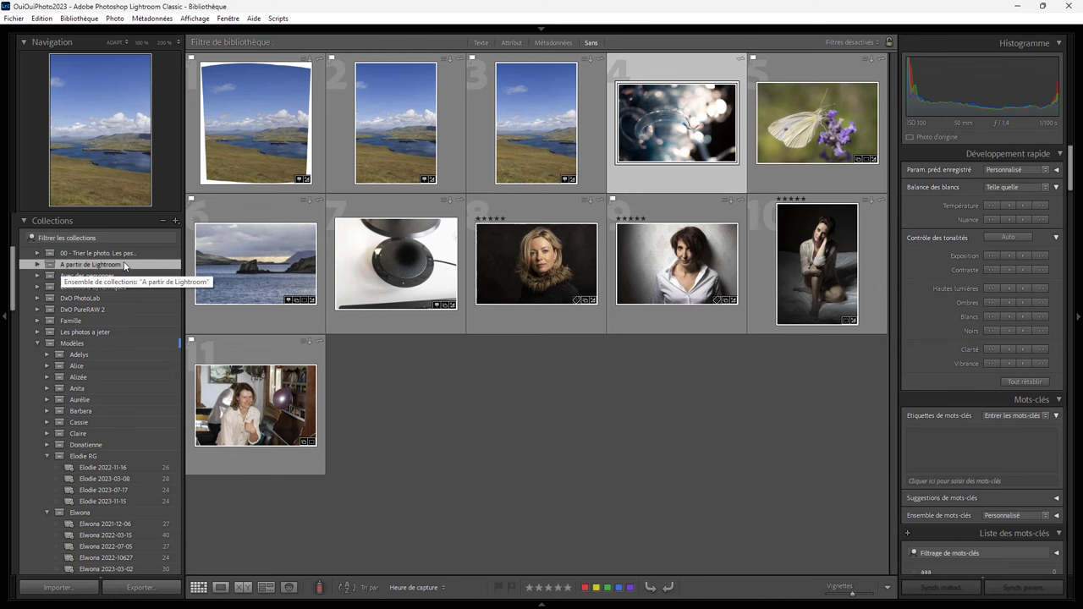
pyautogui.click(38, 266)
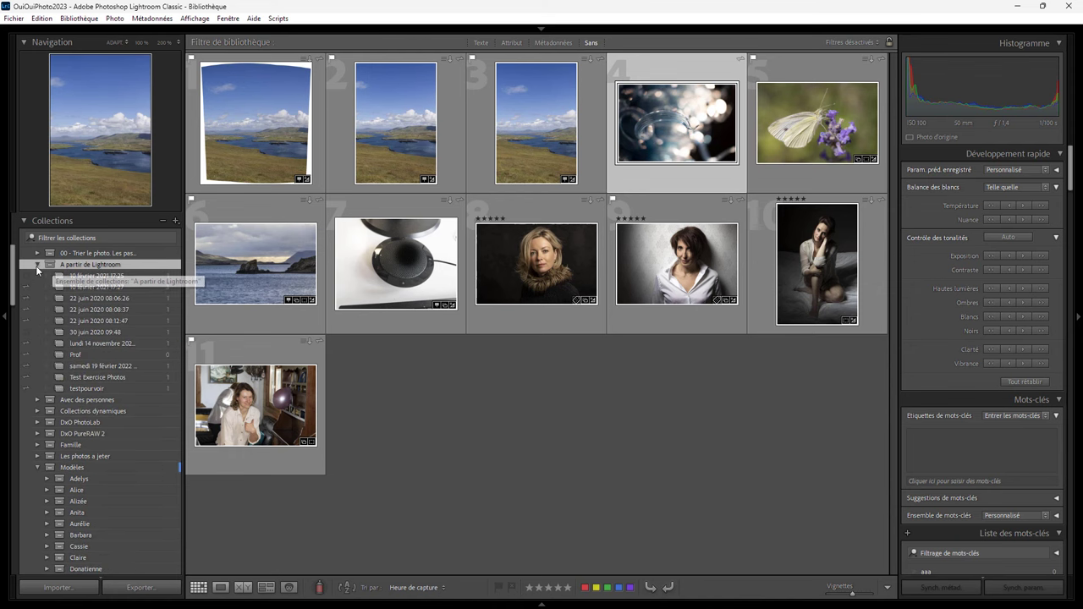
pyautogui.click(106, 378)
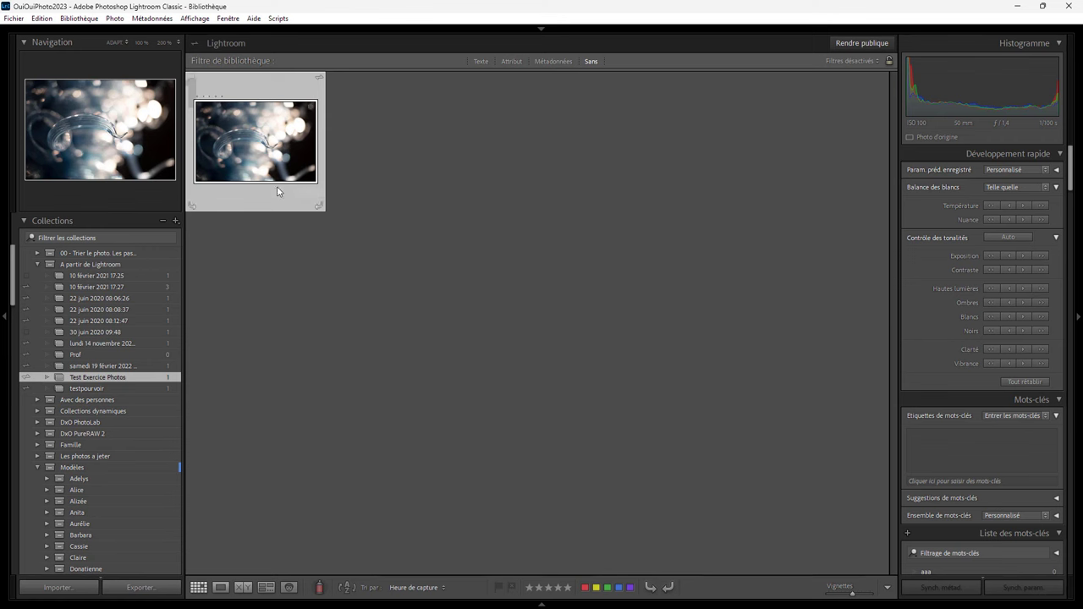
pyautogui.moveTo(256, 141)
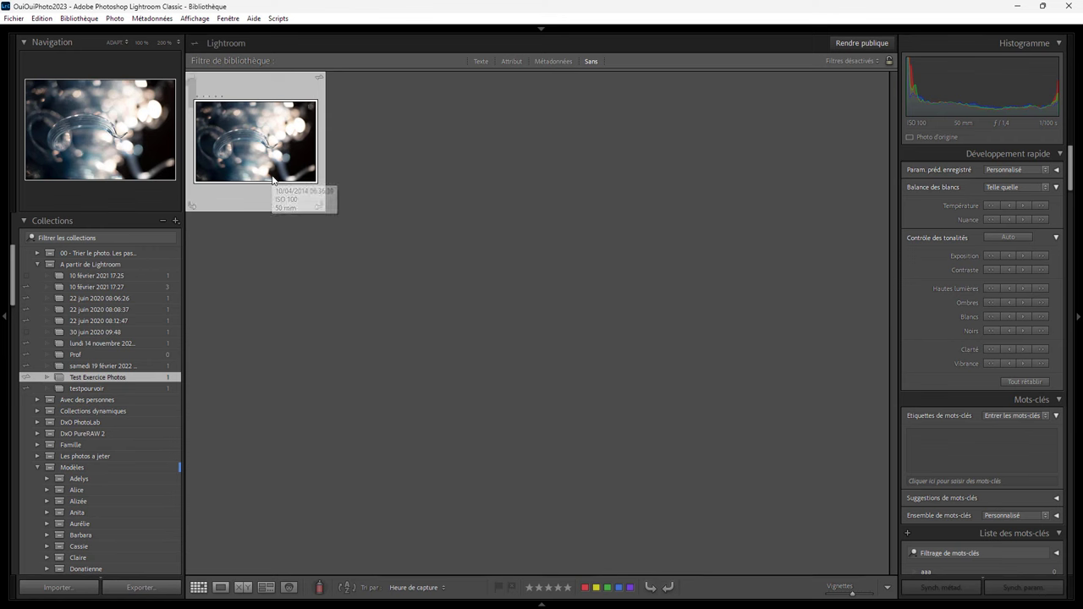
# Scroll the right panel down to review the photo's Métadonnées
pyautogui.moveTo(1072, 176); pyautogui.dragTo(1059, 564)
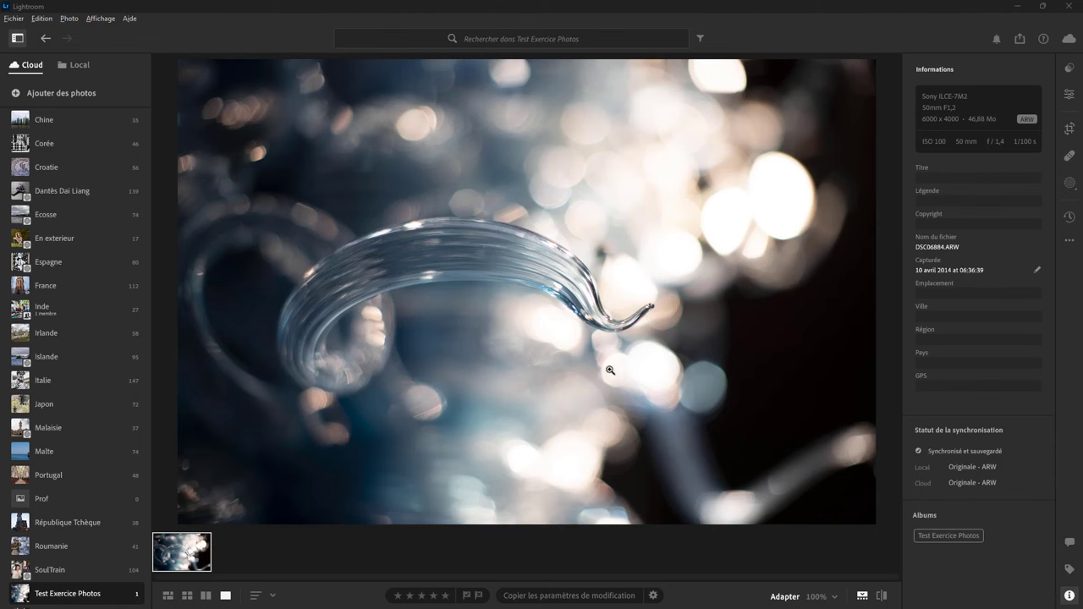
# Choose Supprimer 1 photo from the DSC06884.ARW thumbnail's context menu
pyautogui.rightClick(194, 555)
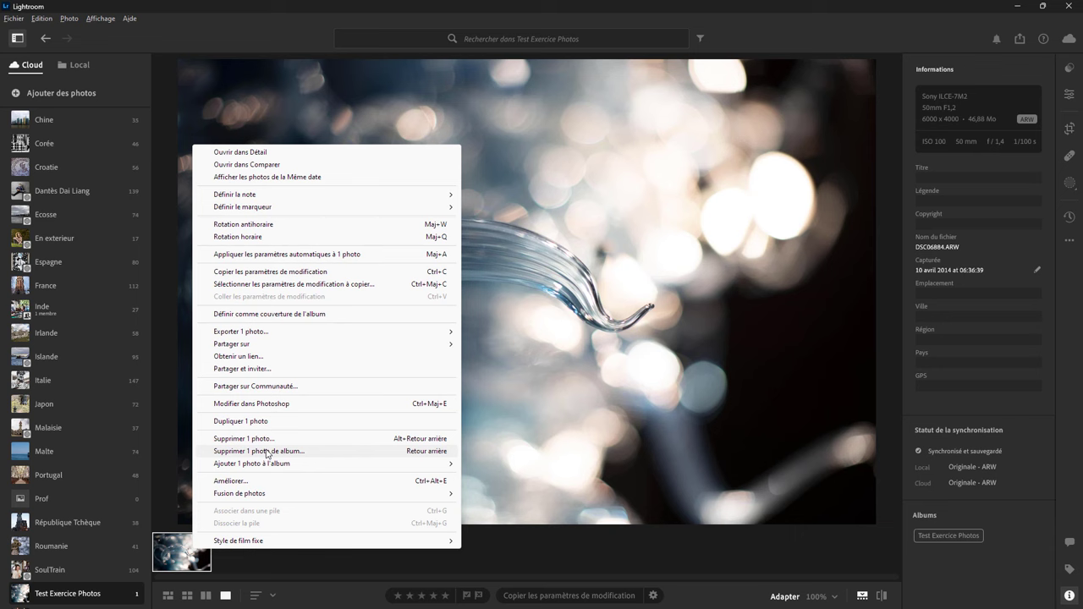
pyautogui.click(261, 439)
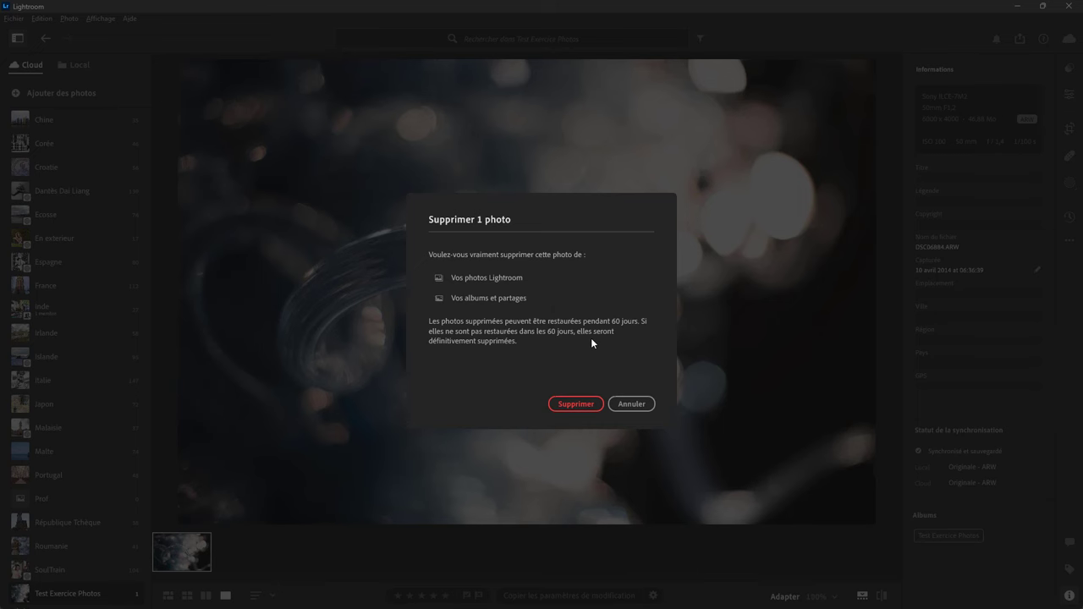
# Confirm Supprimer to delete DSC06884.ARW from Lightroom
pyautogui.click(587, 405)
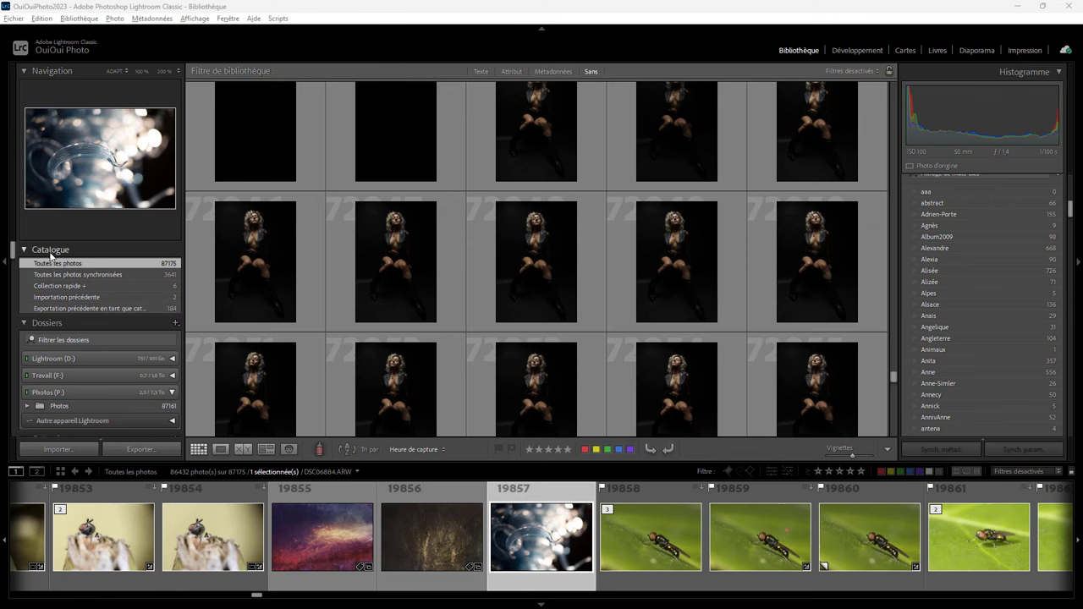
# Apply a Texte filter with Nom du fichier containing ARW, leaving four photos
pyautogui.click(480, 71)
pyautogui.click(611, 88)
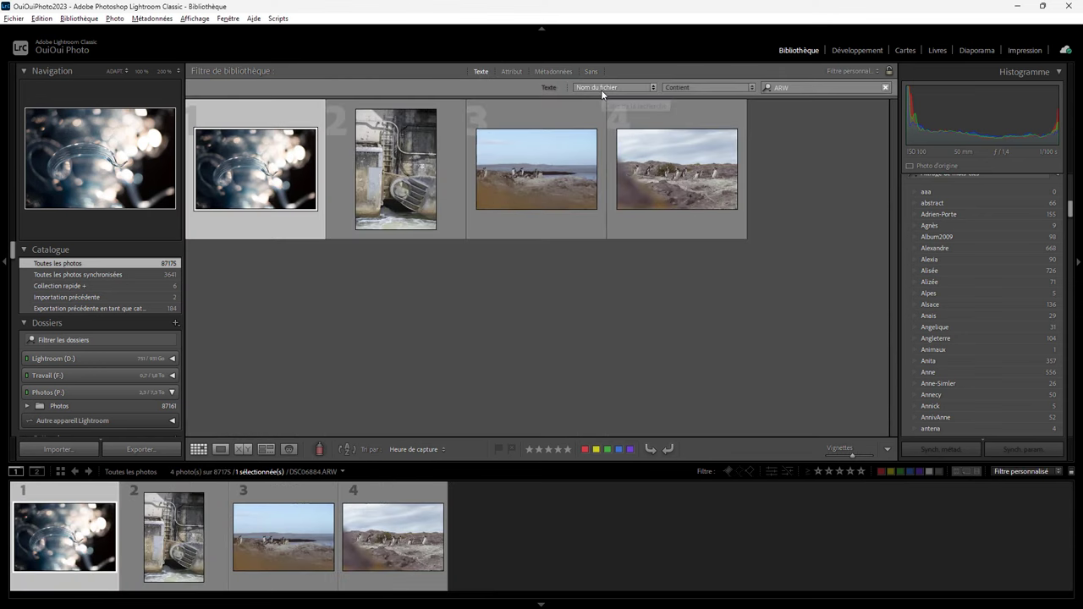
pyautogui.click(475, 119)
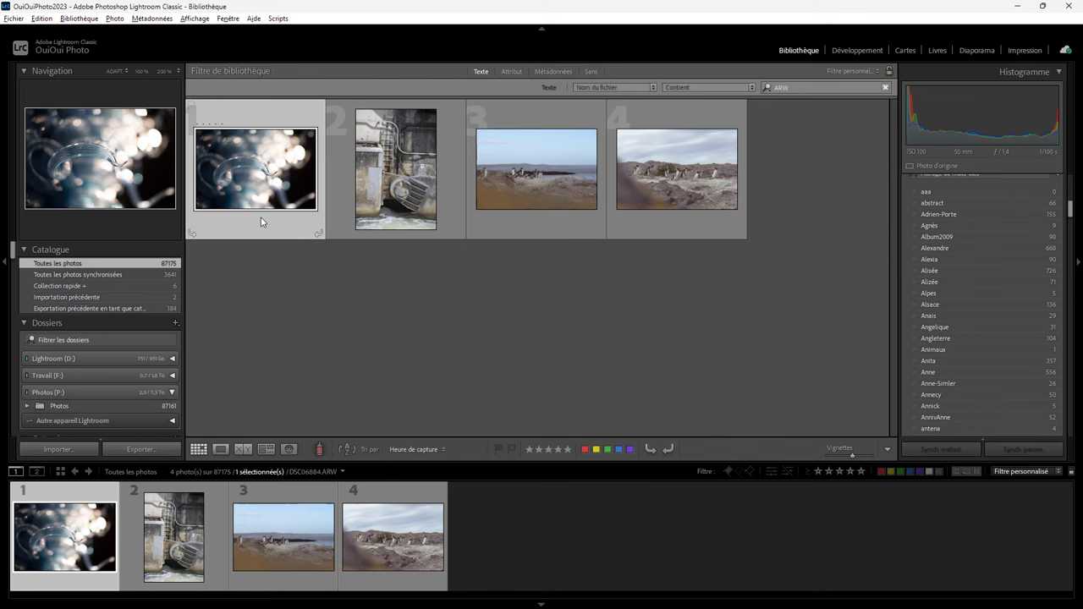
pyautogui.click(42, 19)
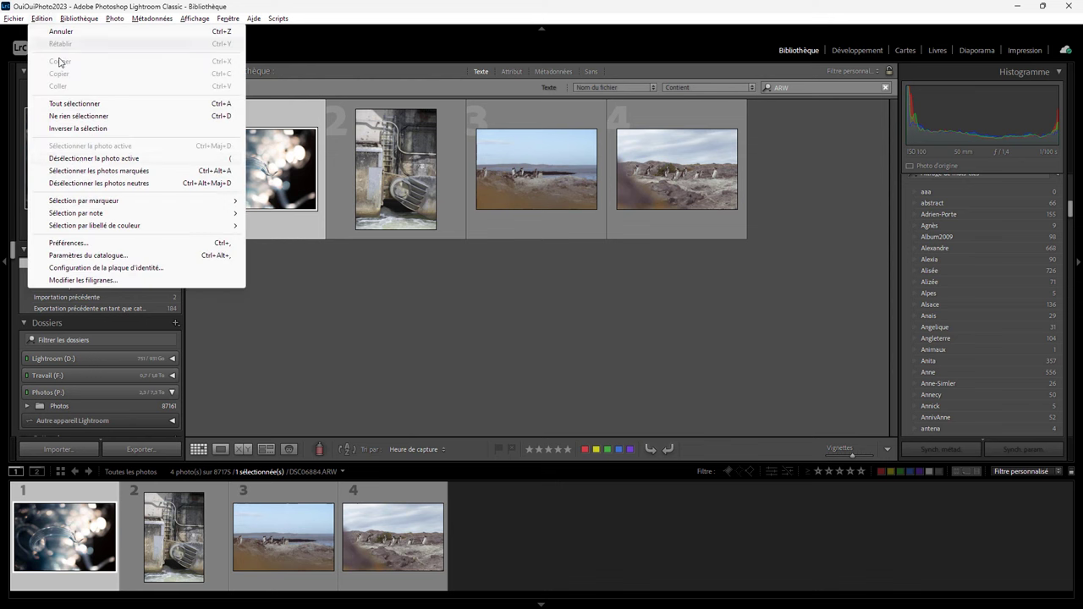
pyautogui.click(100, 244)
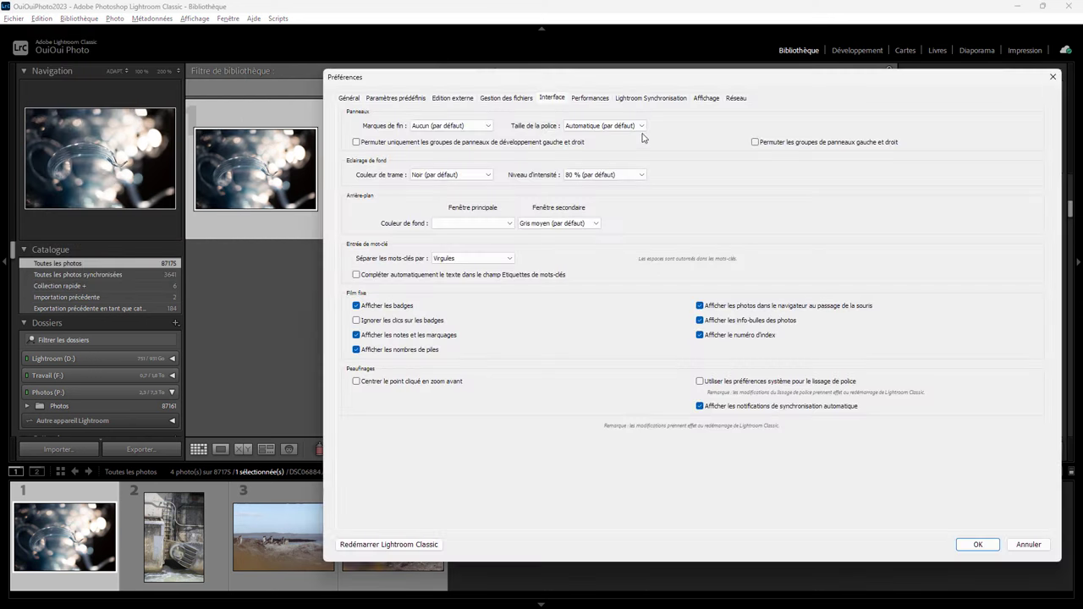
pyautogui.click(635, 98)
pyautogui.moveTo(658, 78); pyautogui.dragTo(533, 61)
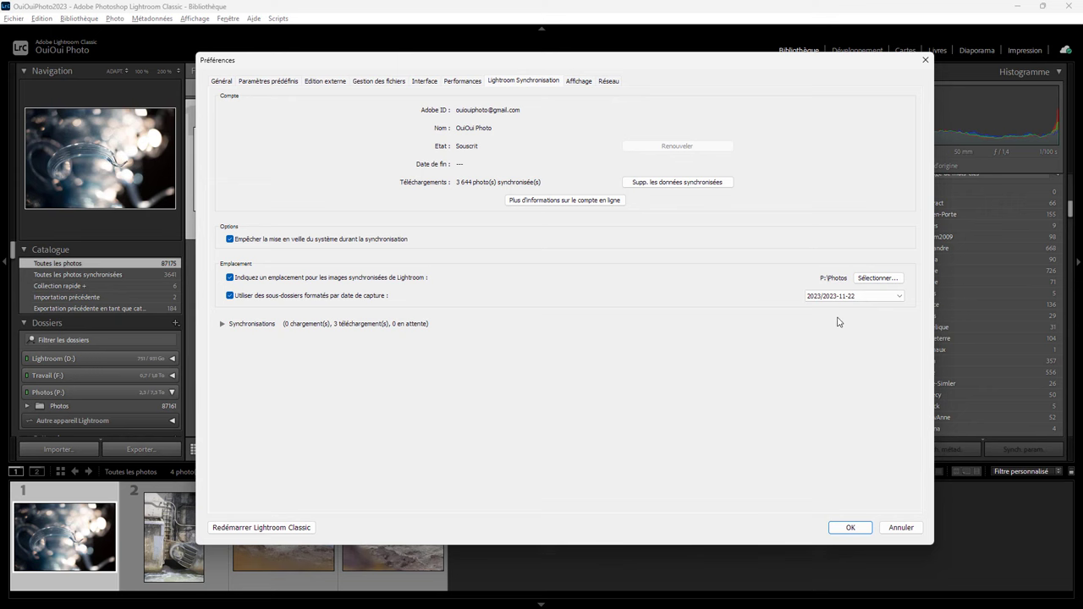
pyautogui.click(901, 527)
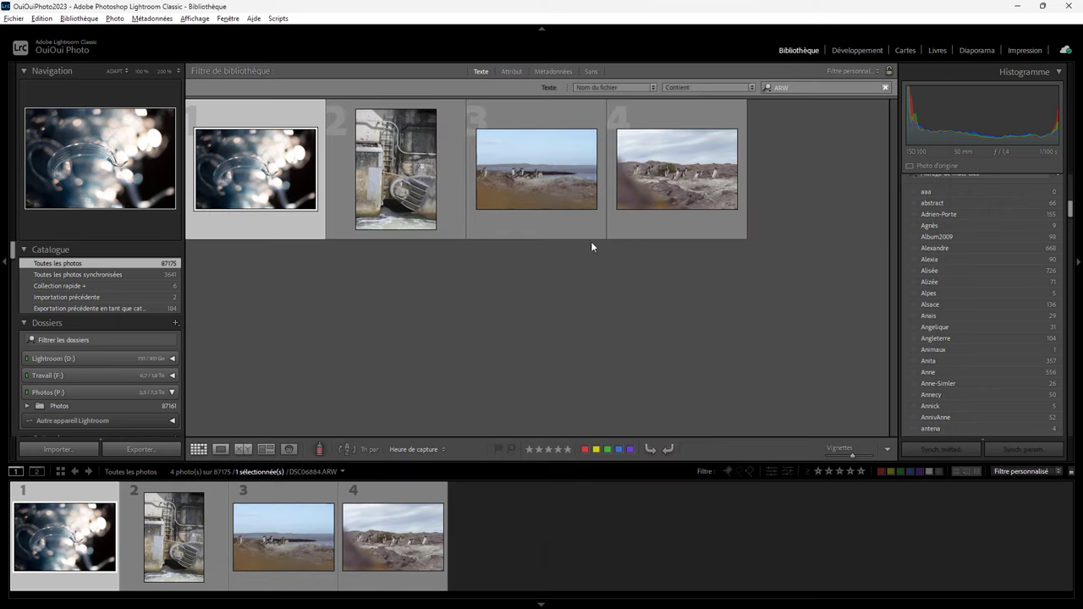
pyautogui.rightClick(271, 164)
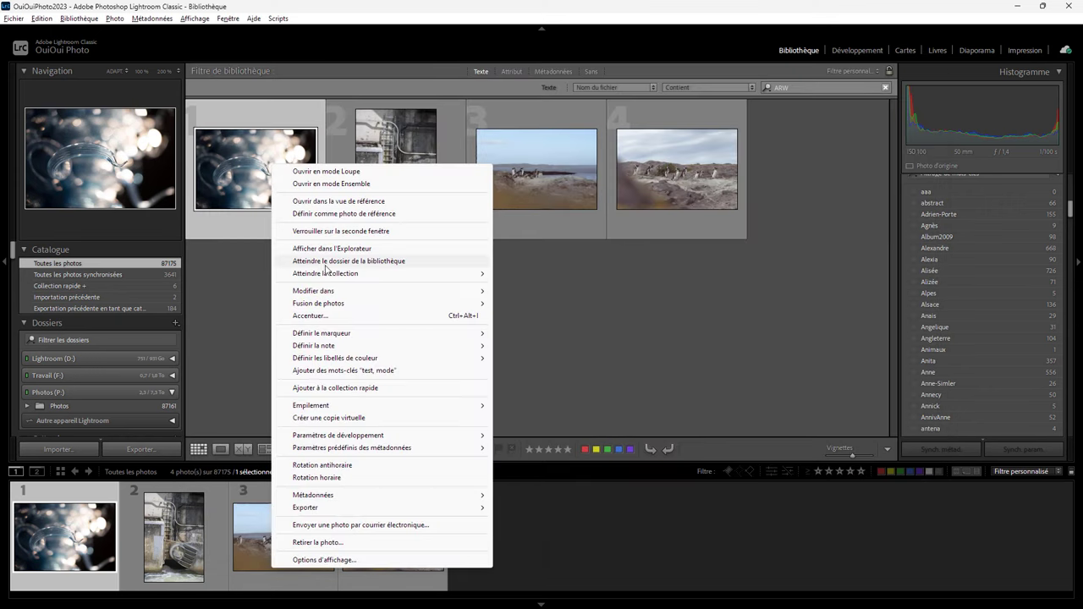
# Jump to the photo's 2014-04-10 folder, then open the empty Test Exercice Photos collection
pyautogui.click(325, 261)
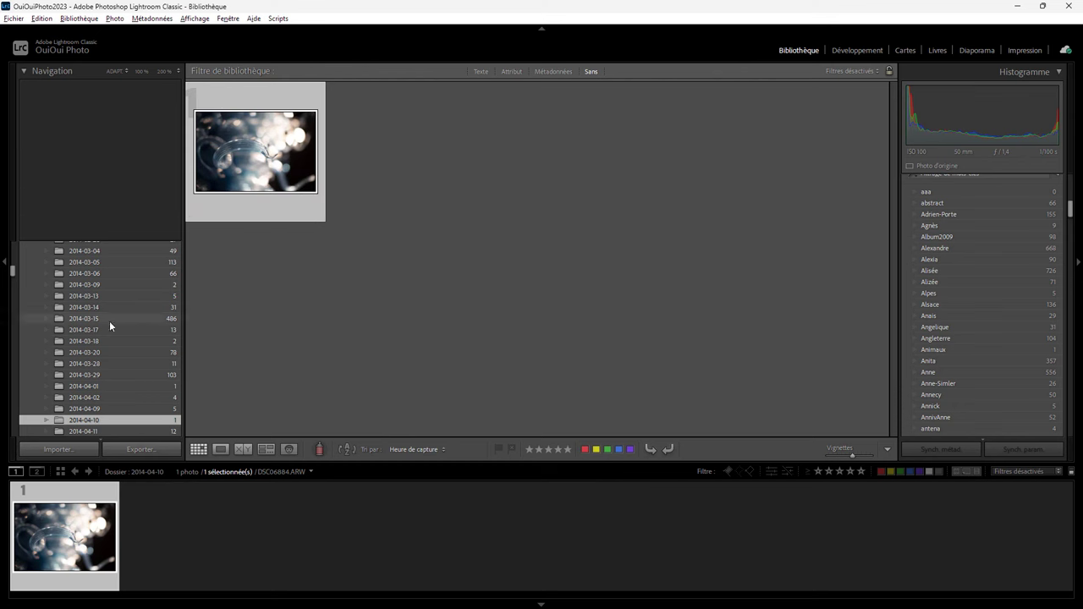
pyautogui.moveTo(12, 272); pyautogui.dragTo(26, 336)
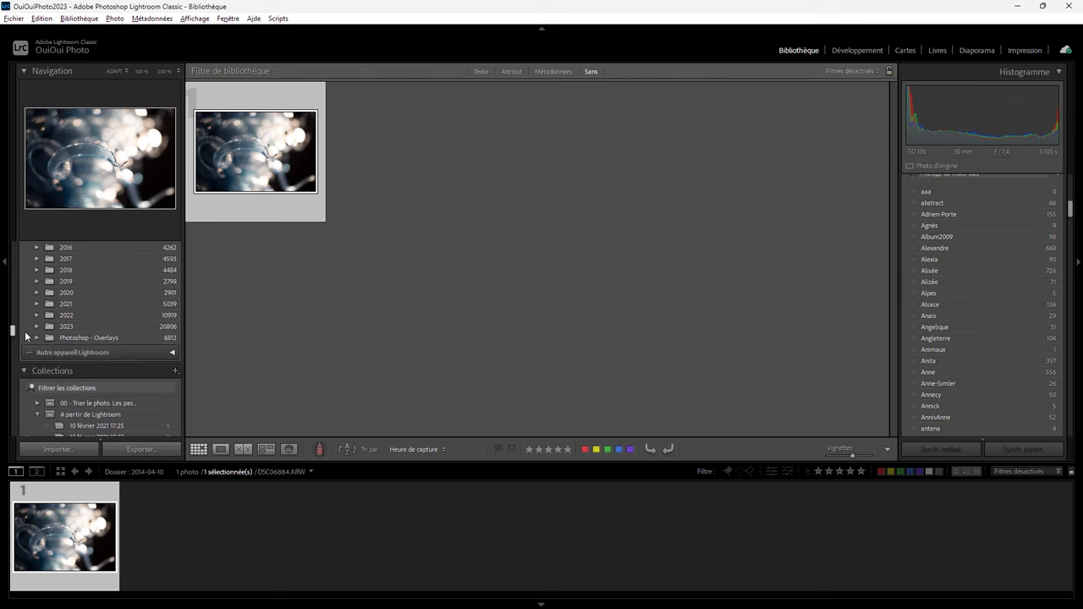
pyautogui.scroll(-2, 26, 338)
pyautogui.scroll(-2, 26, 338)
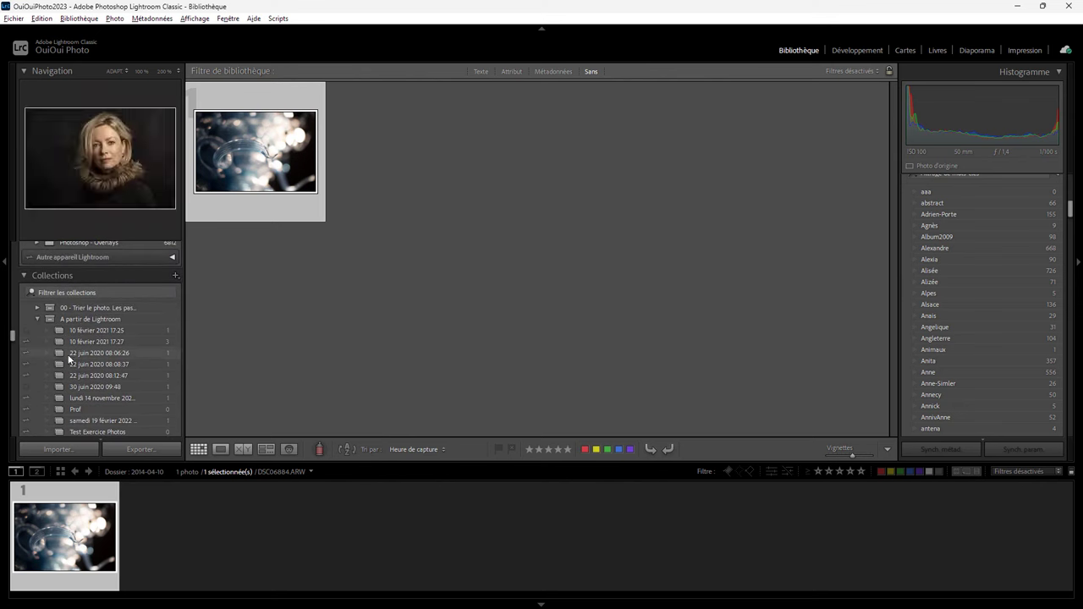
pyautogui.scroll(-2, 12, 336)
pyautogui.scroll(-1, 12, 340)
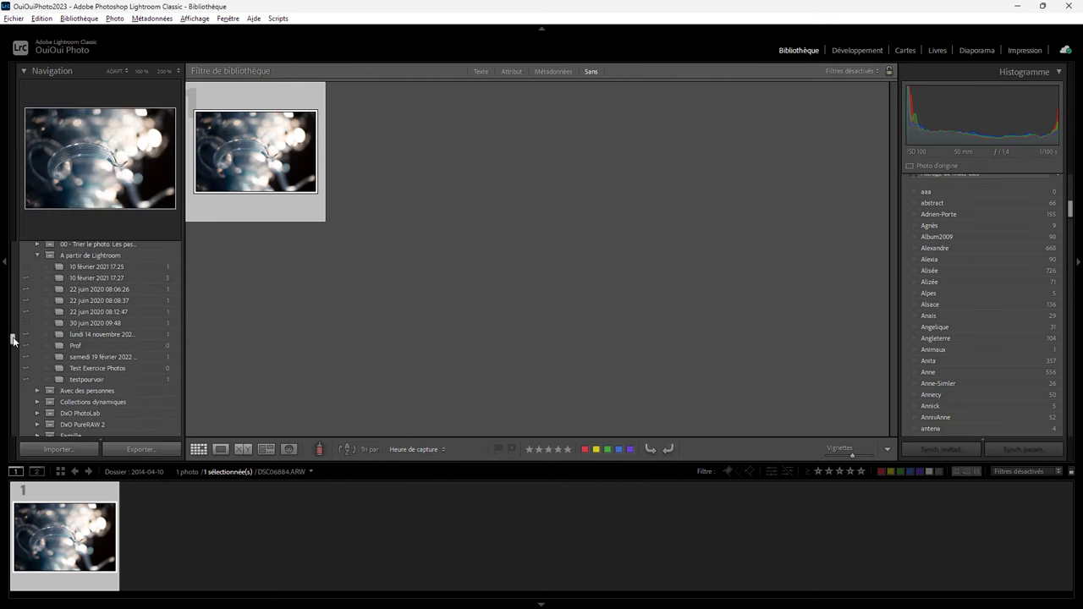
pyautogui.click(106, 368)
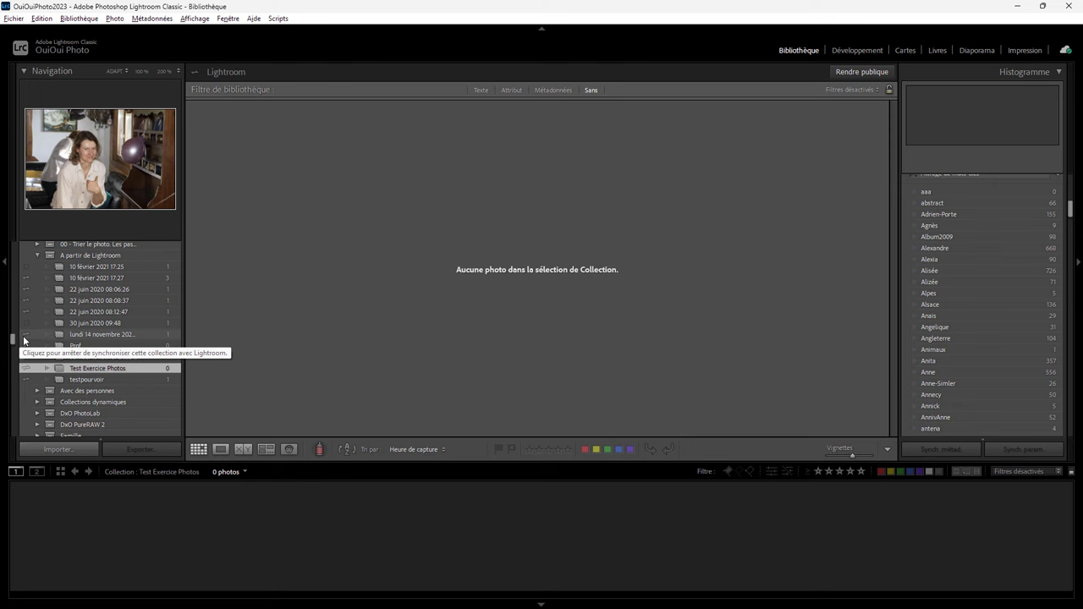
# Show Toutes les photos in the catalogue with the ARW file-name filter reapplied
pyautogui.moveTo(12, 339); pyautogui.dragTo(8, 273)
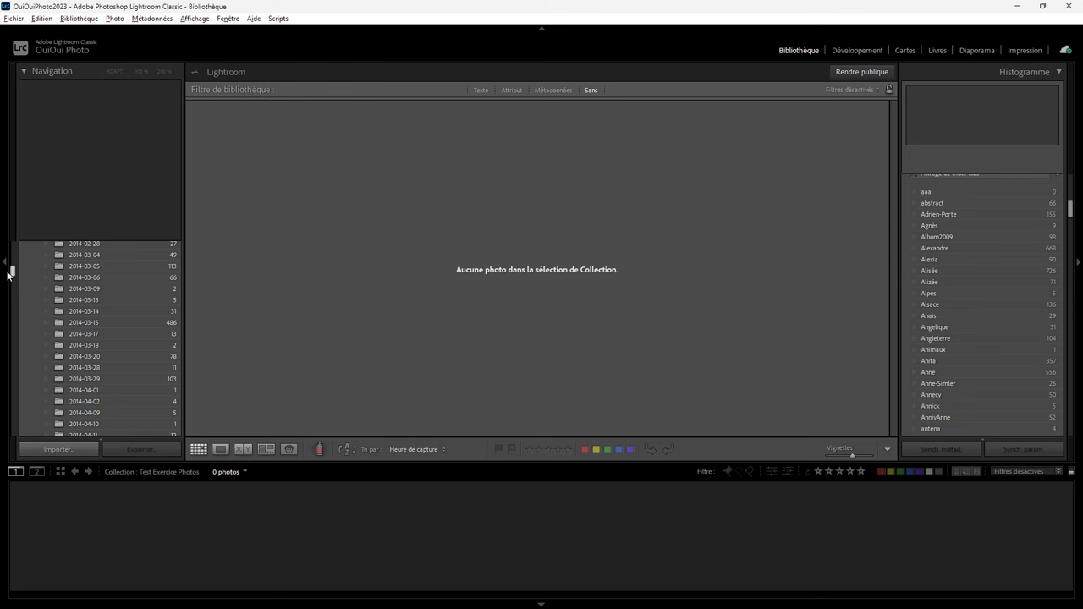
pyautogui.click(482, 89)
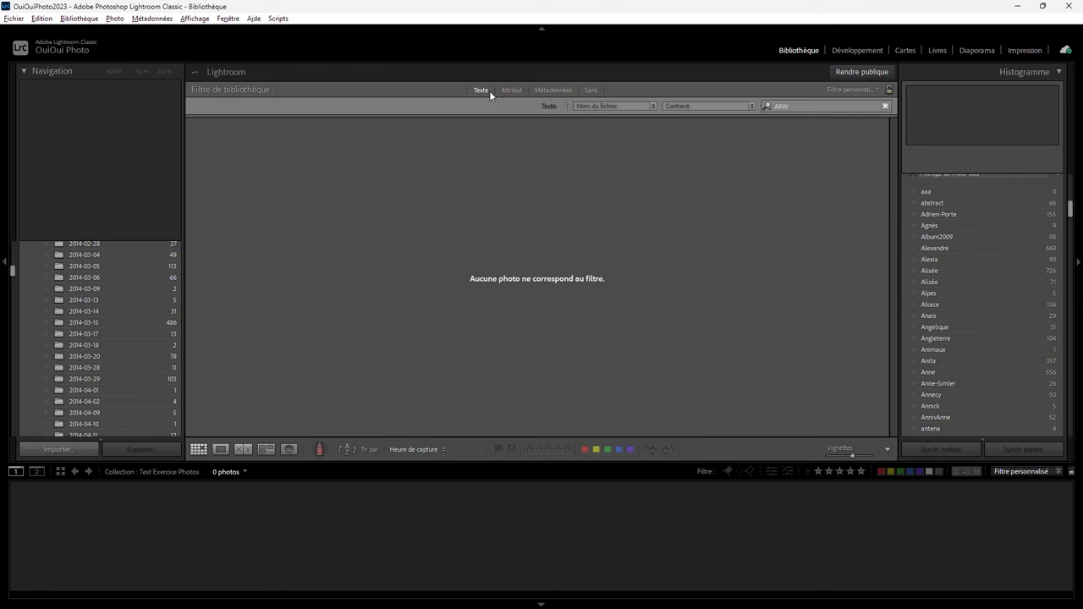
pyautogui.moveTo(12, 267); pyautogui.dragTo(12, 239)
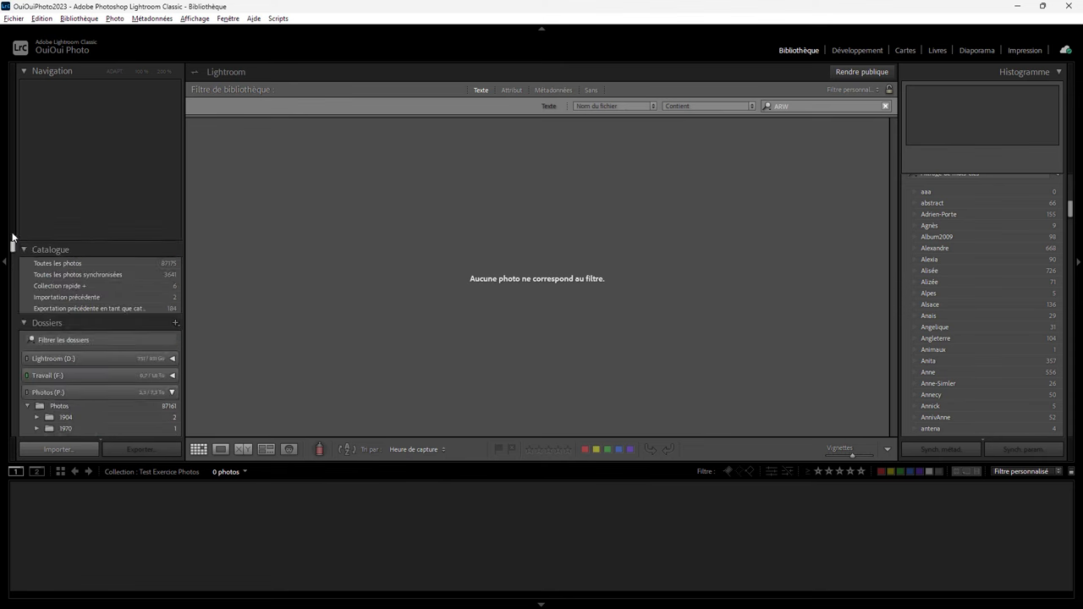
pyautogui.click(54, 262)
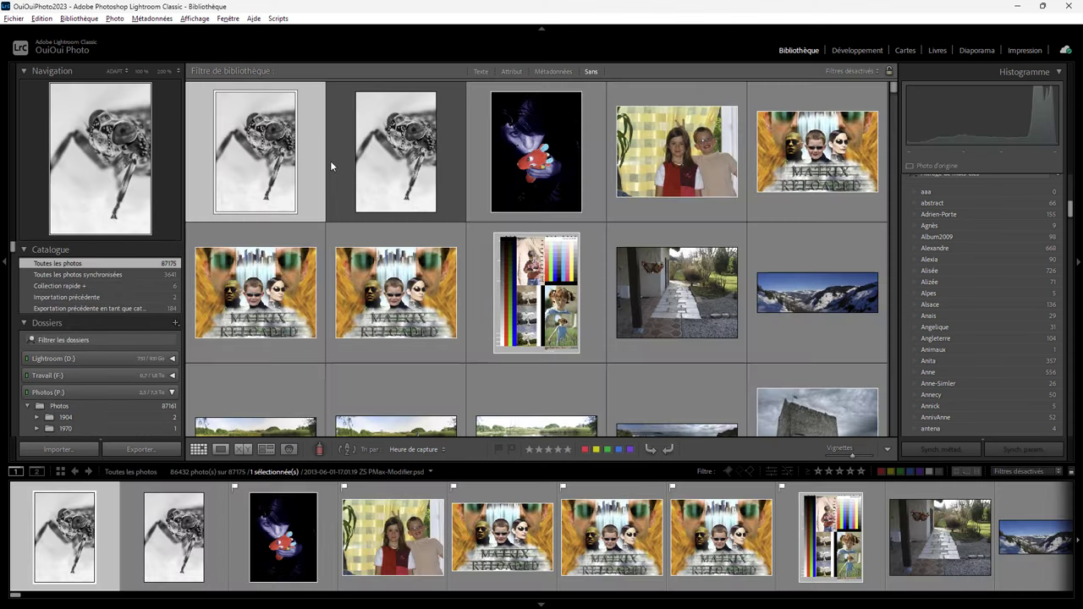
pyautogui.click(480, 71)
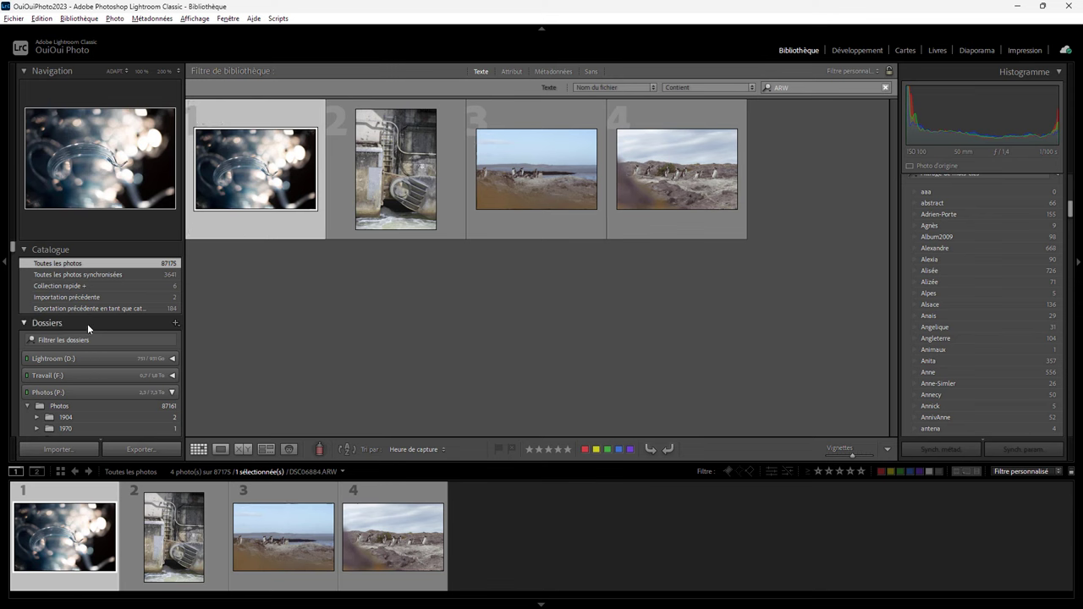
pyautogui.moveTo(12, 247); pyautogui.dragTo(12, 335)
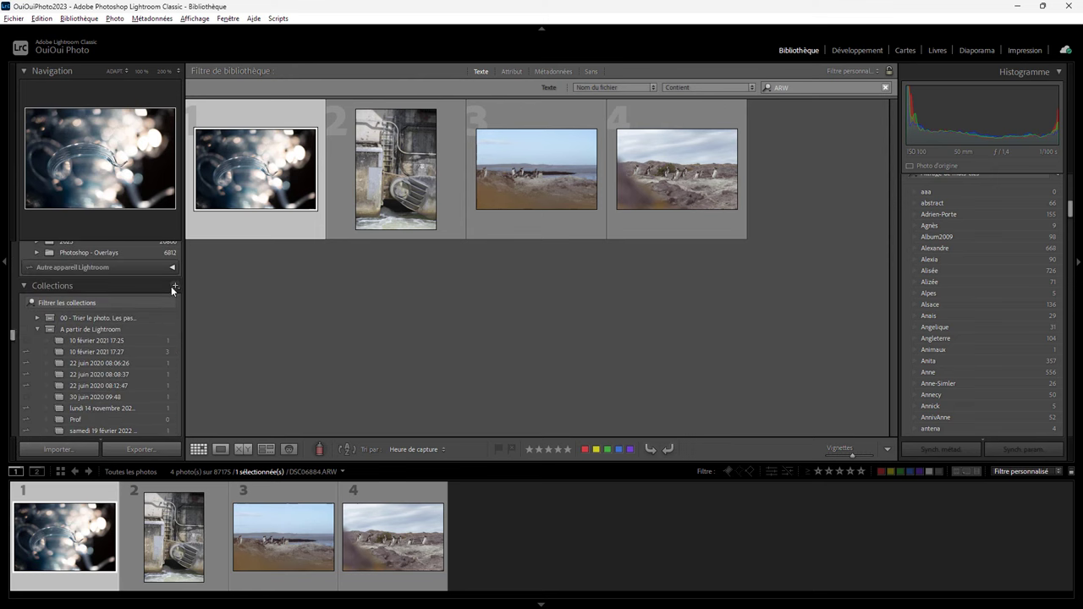
# Create the collection 'Retour de vacances' with the selected RAW photo, synced with Lightroom
pyautogui.click(175, 286)
pyautogui.click(201, 299)
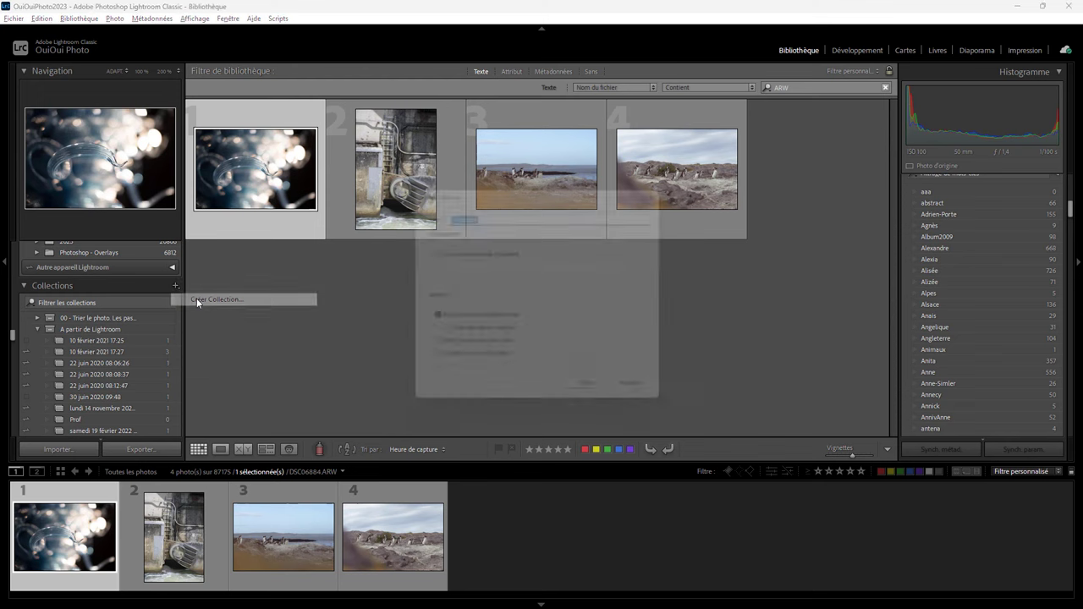
pyautogui.write('Retour de vacances')
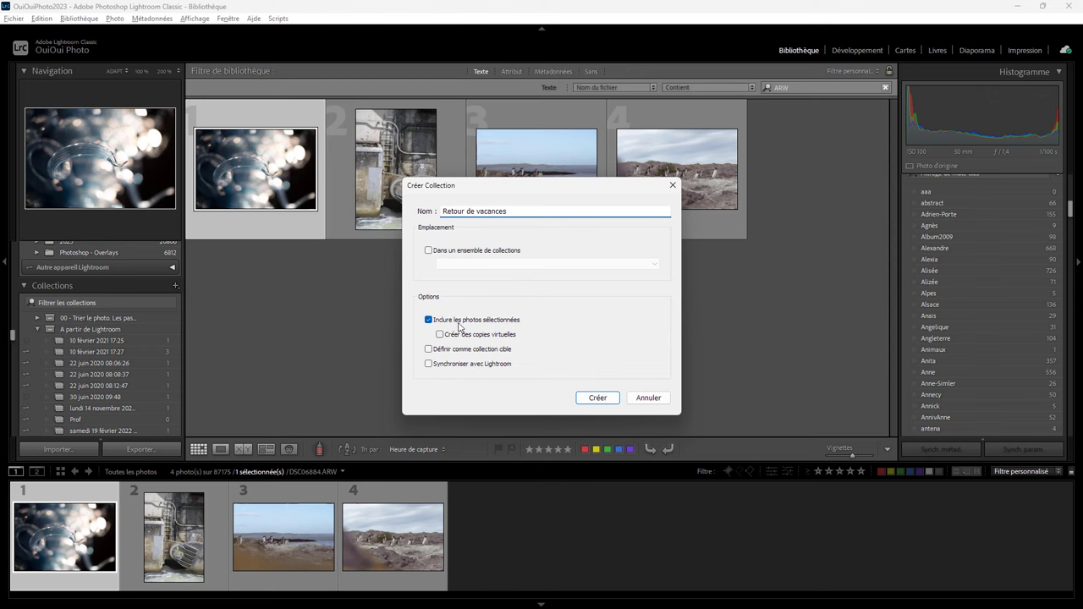
pyautogui.click(440, 365)
pyautogui.click(606, 398)
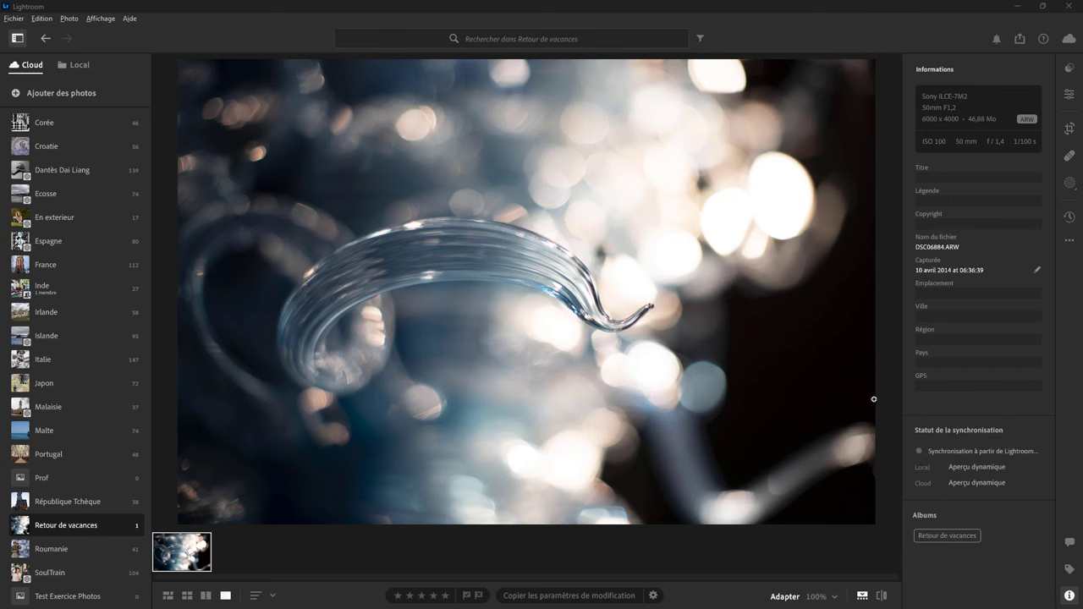
# Show the filter bar and review the Etat de la synchronisation filter options
pyautogui.click(699, 37)
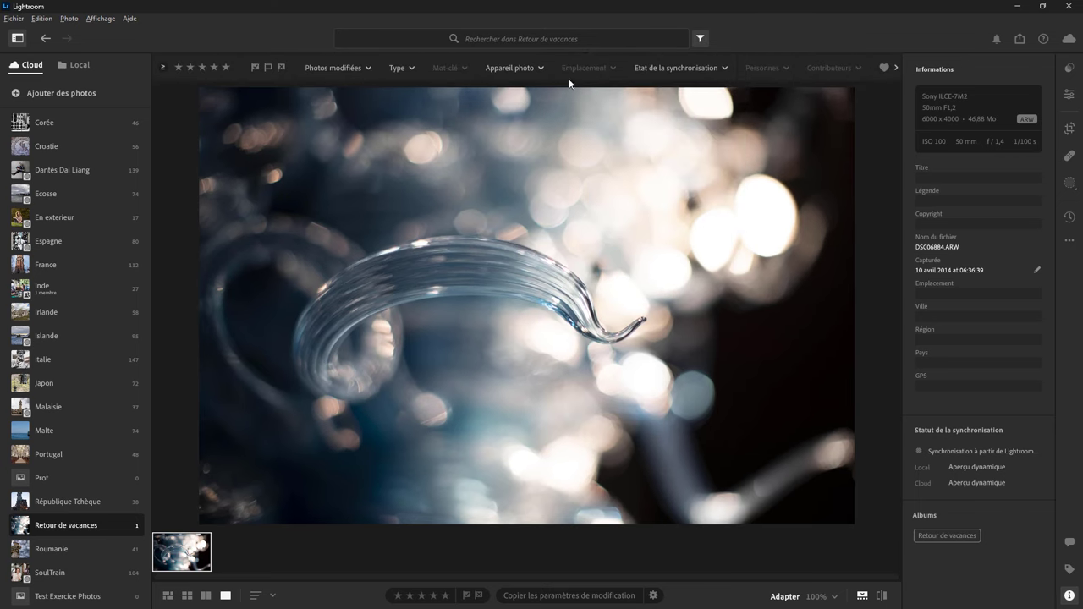
pyautogui.click(681, 67)
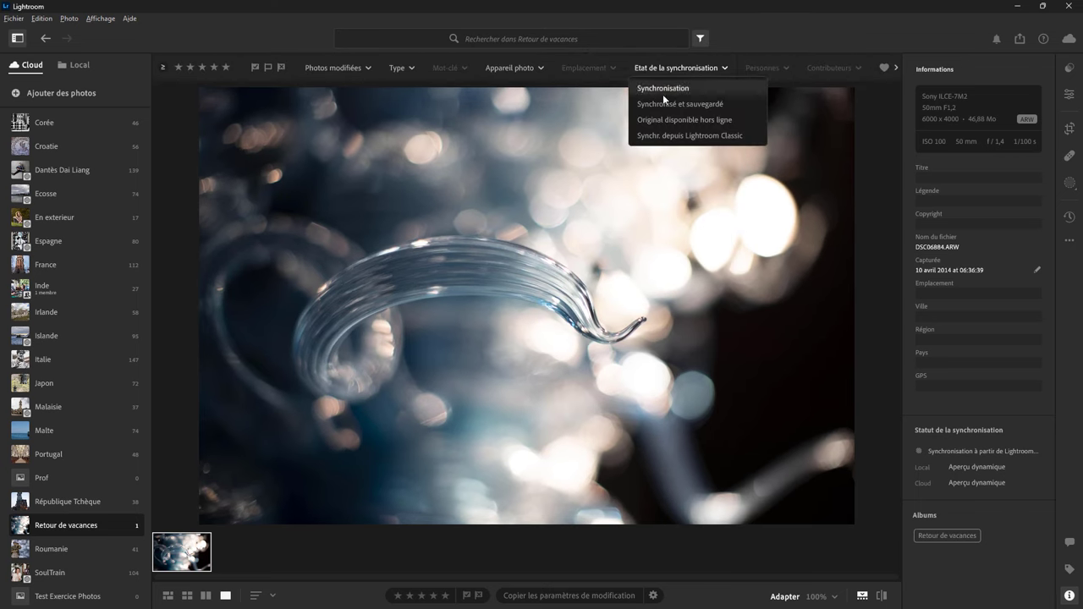
pyautogui.click(641, 203)
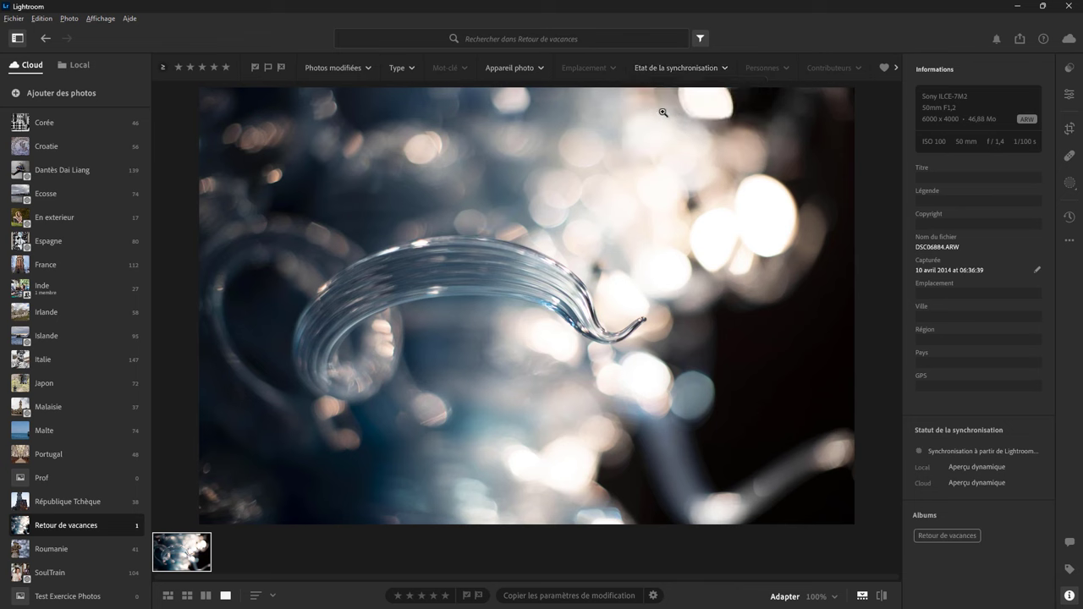
pyautogui.click(675, 67)
# Open Supprimé to see the two deleted photos and review the Tout restaurer / Tout supprimer définitivement menu
pyautogui.scroll(5, 97, 141)
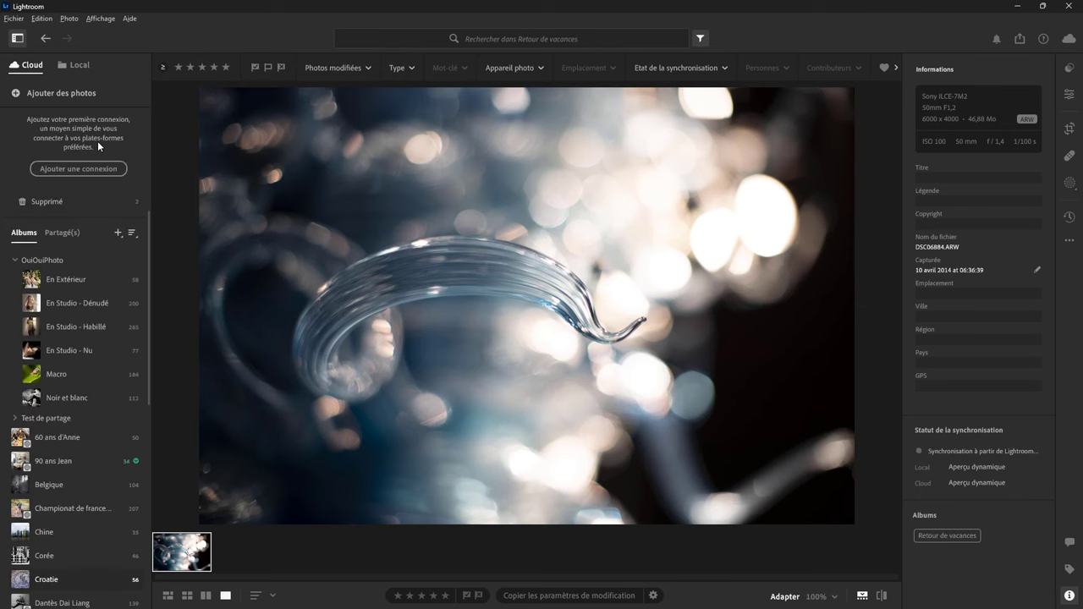
pyautogui.click(54, 204)
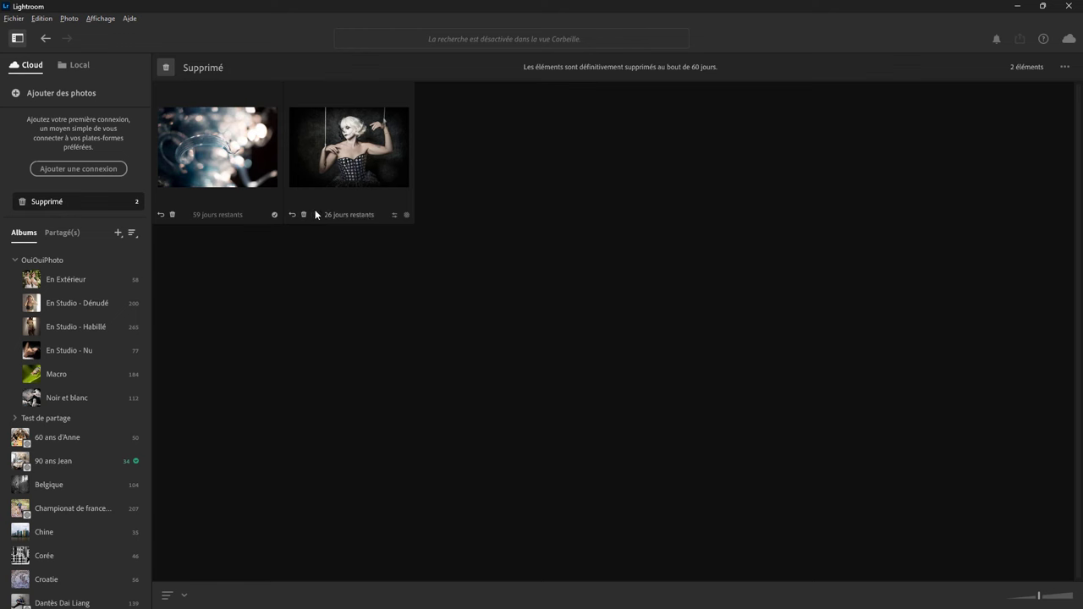
pyautogui.rightClick(99, 204)
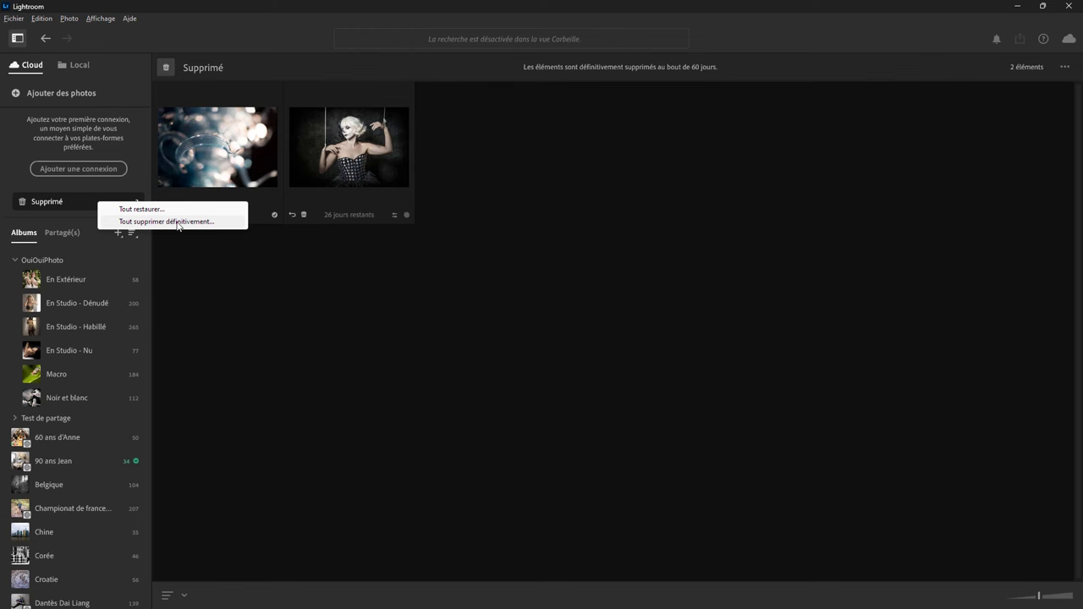
pyautogui.click(207, 256)
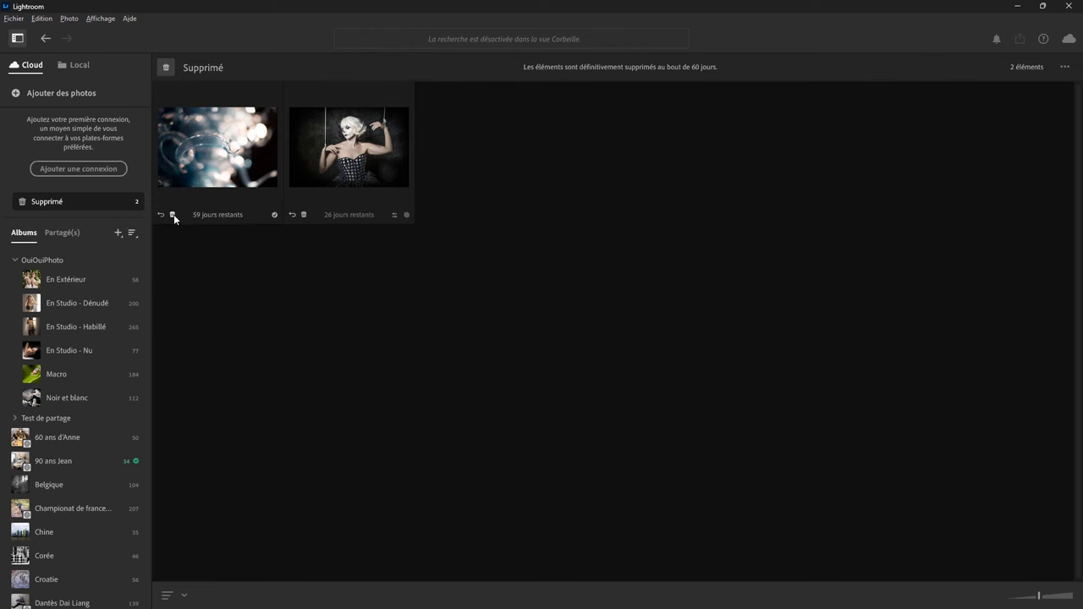